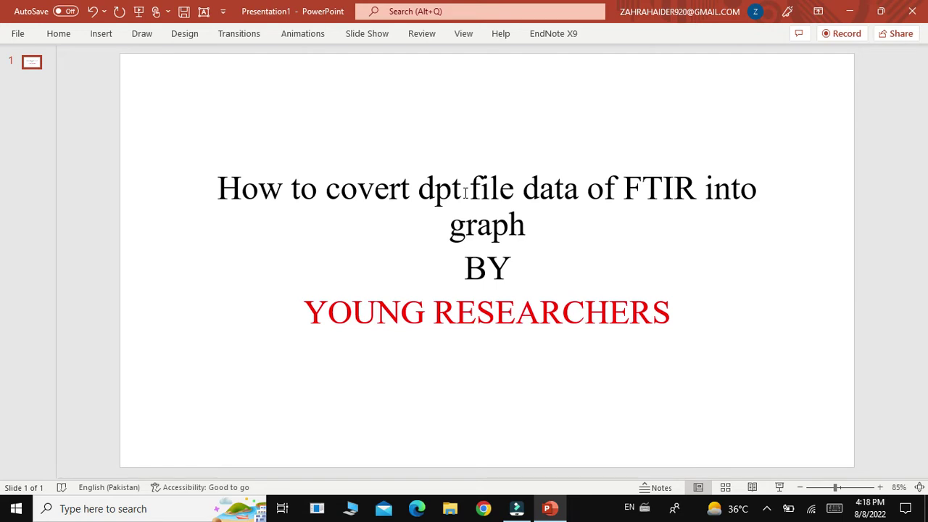
Minimize PowerPoint and open the 4 DR.0.dpt desktop file with Notepad
left_click(860, 9)
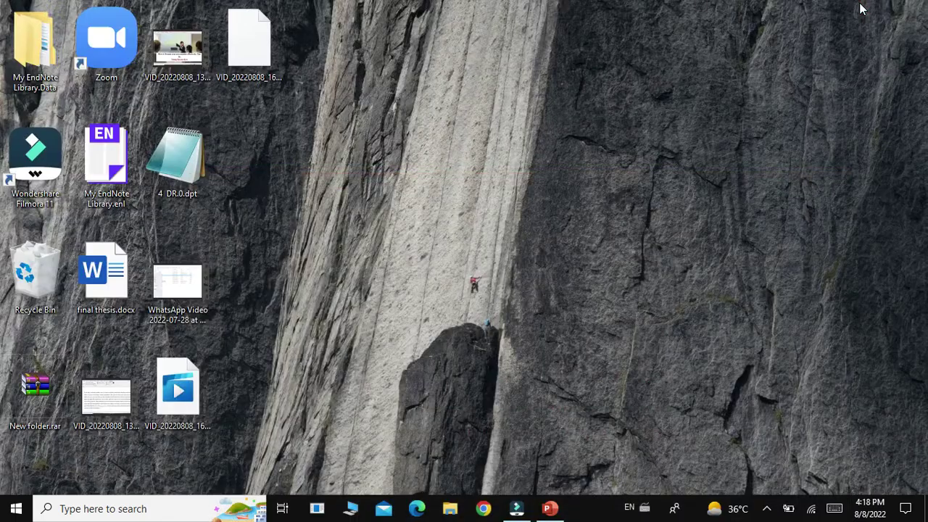
right_click(187, 169)
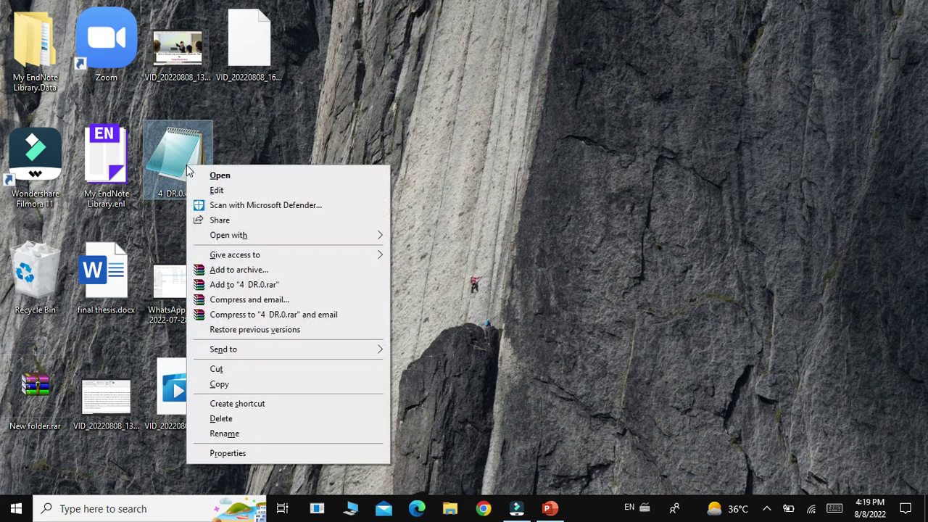
left_click(287, 117)
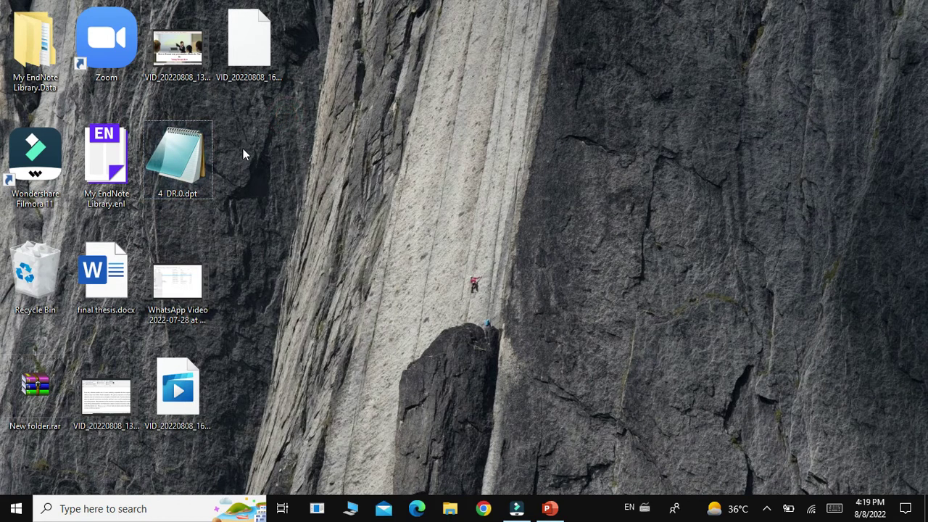
right_click(198, 156)
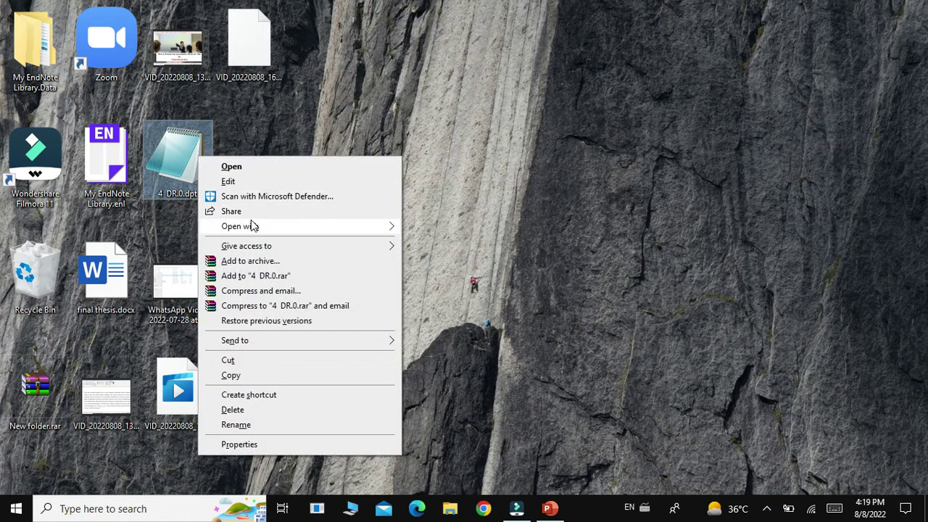
mouse_move(253, 227)
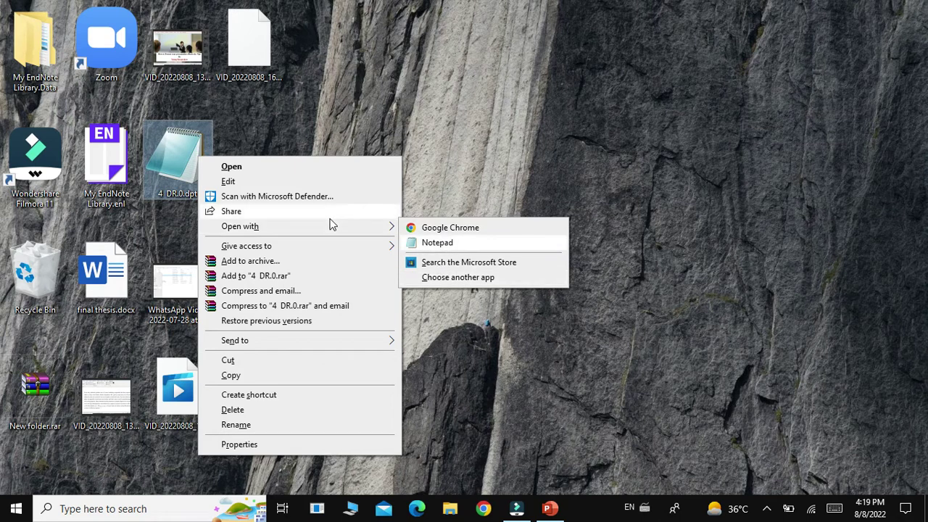
mouse_move(344, 230)
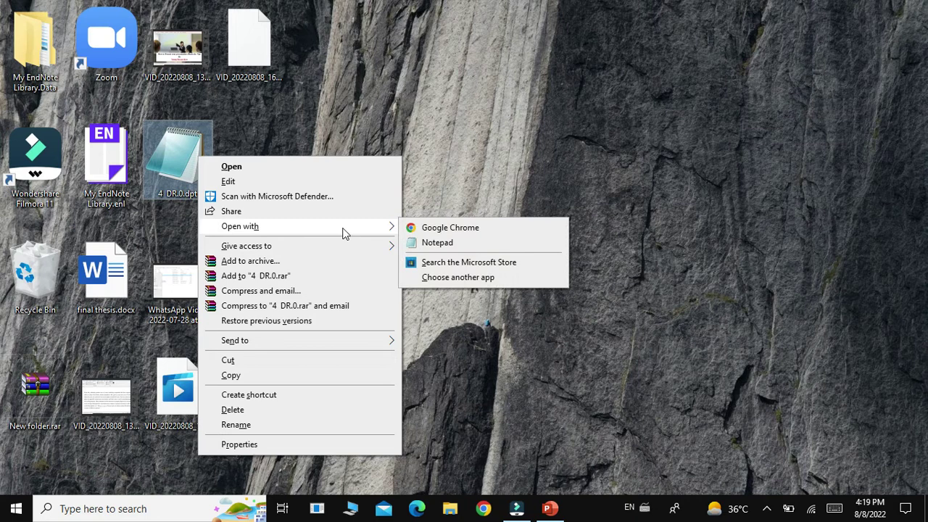
left_click(433, 246)
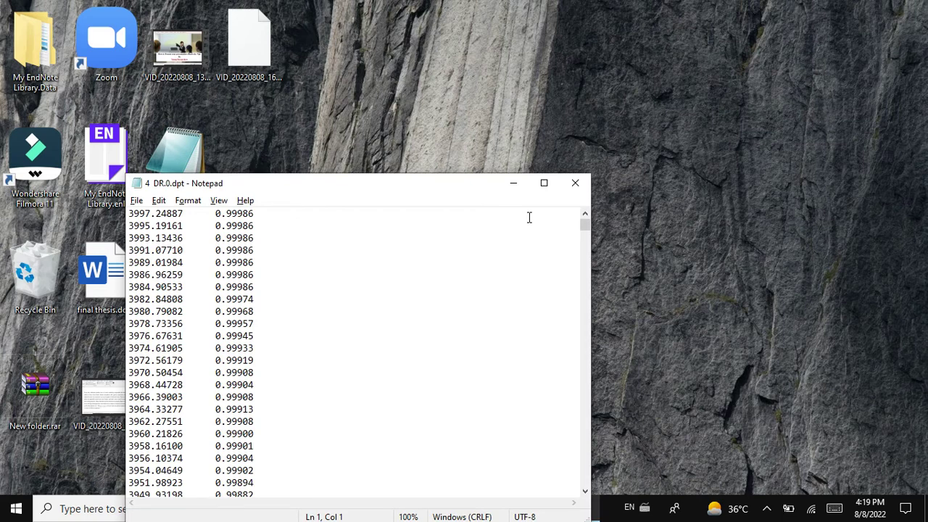
Maximize Notepad, scroll through the spectrum data, and select all of it
left_click(548, 186)
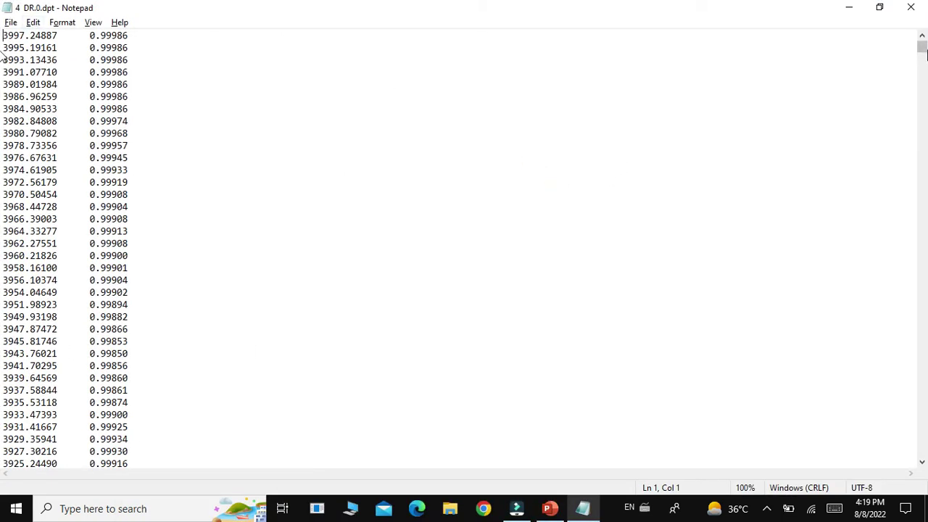
left_click_drag(926, 53, 926, 136)
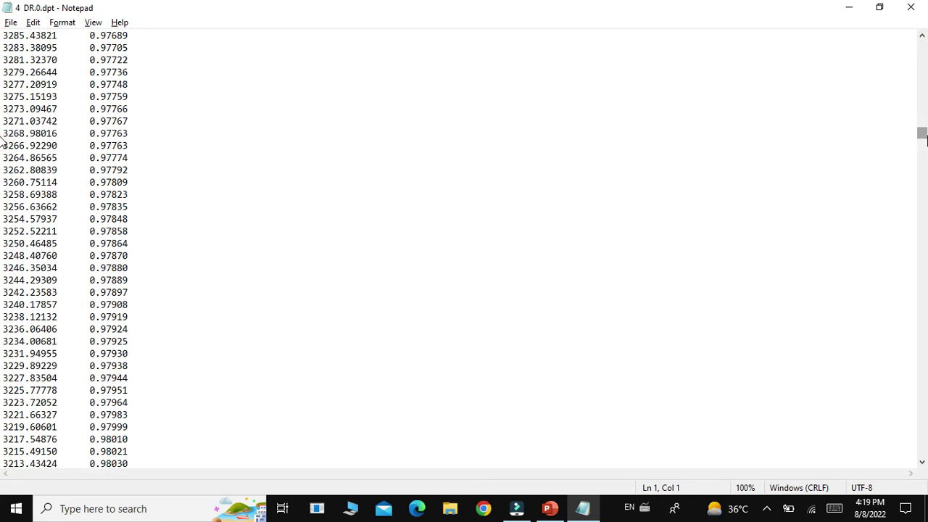
key("ctrl+a")
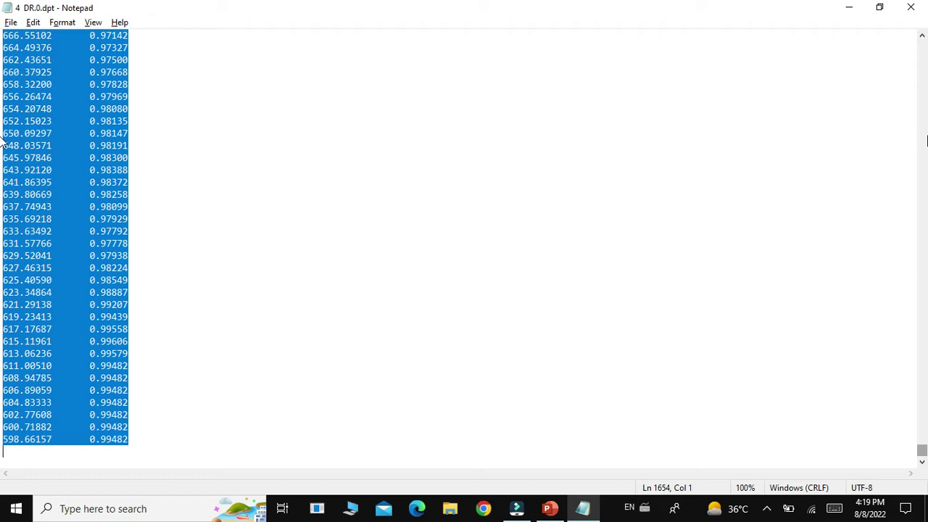
Search for 'excel' in the taskbar search, launch it, and switch to its window
left_click(100, 510)
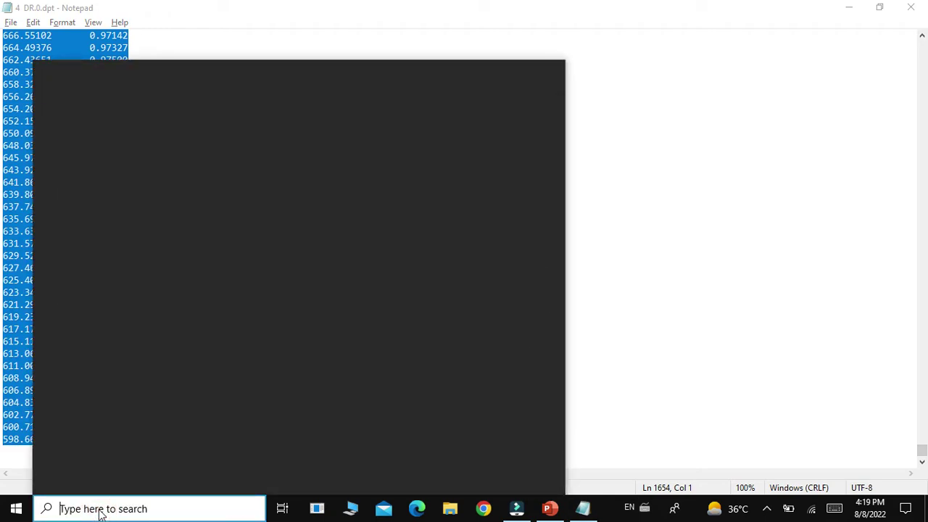
type("e")
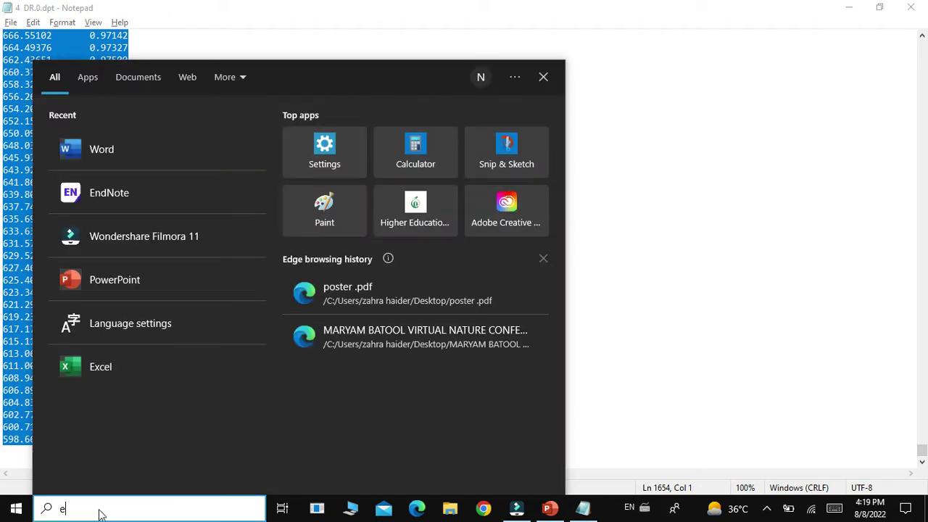
type("xcel")
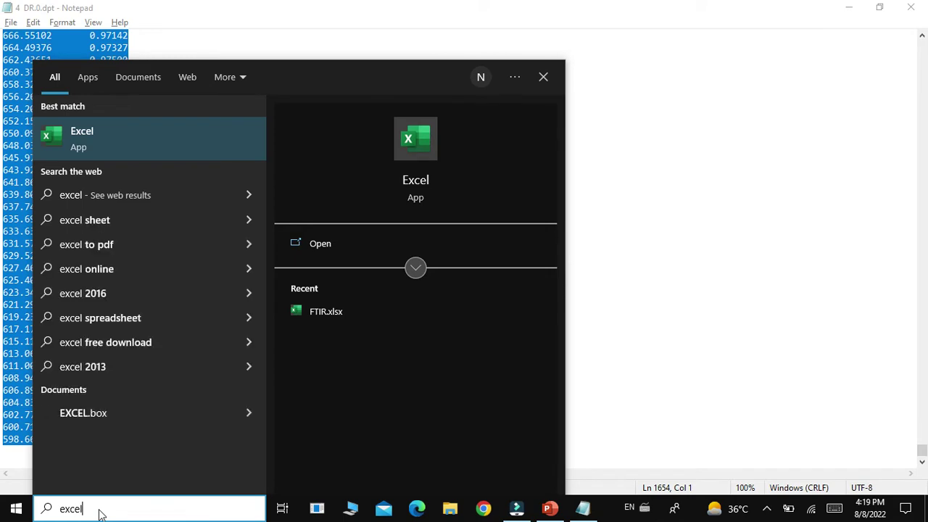
key("Escape")
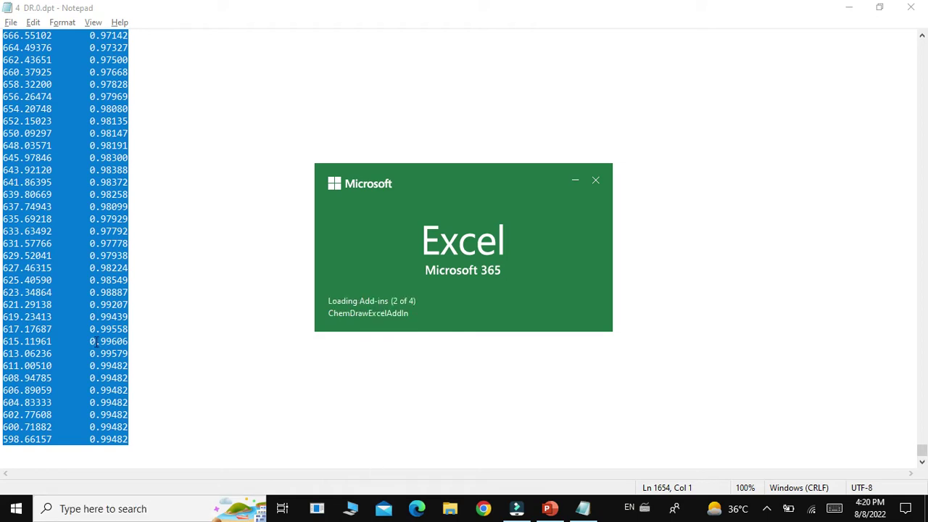
left_click(63, 214)
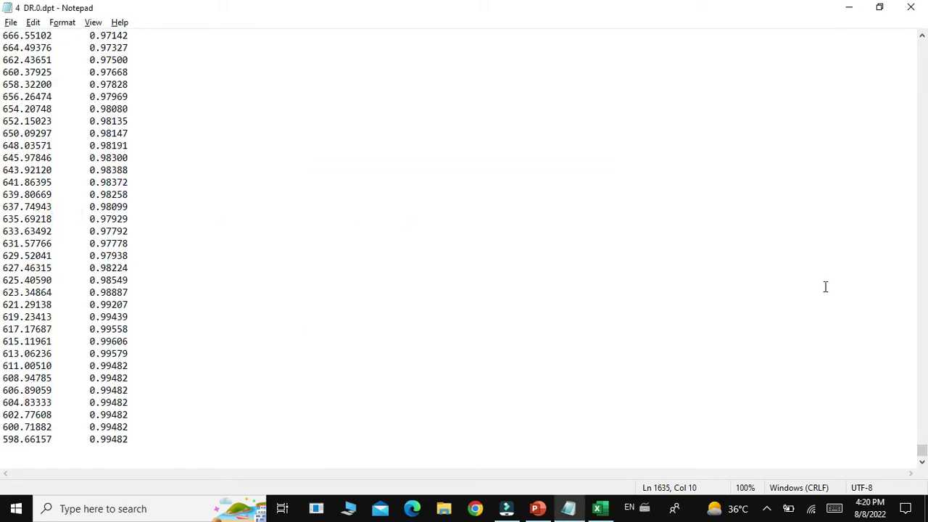
left_click_drag(922, 450, 922, 107)
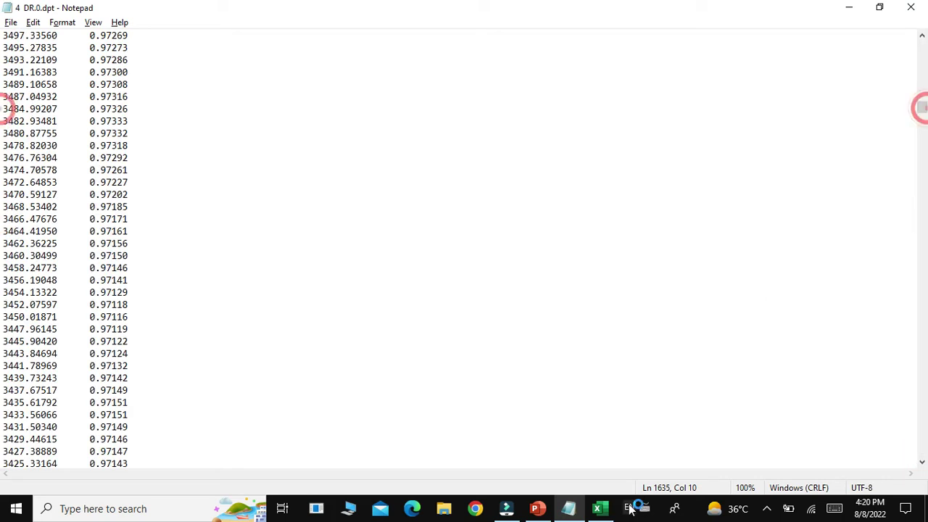
left_click(597, 510)
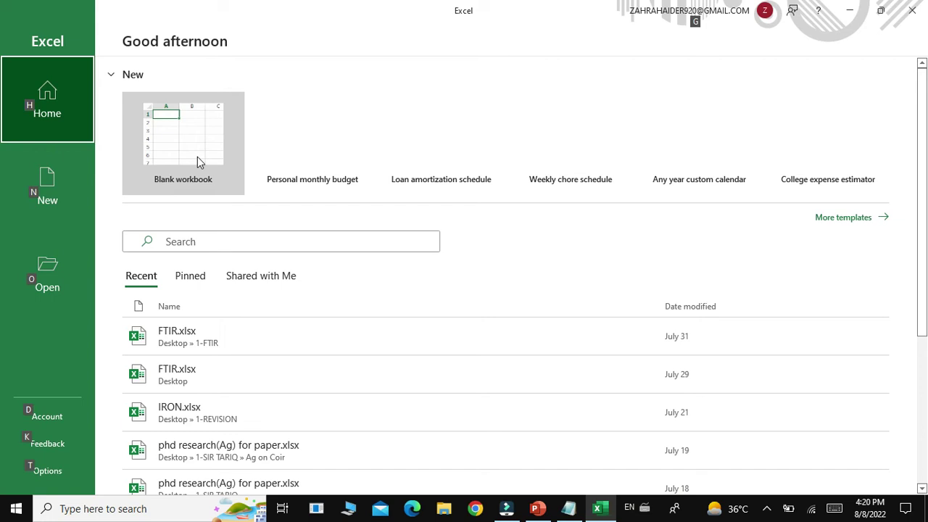
Paste the FTIR data into a blank workbook's columns A and B and select the data range
left_click(197, 157)
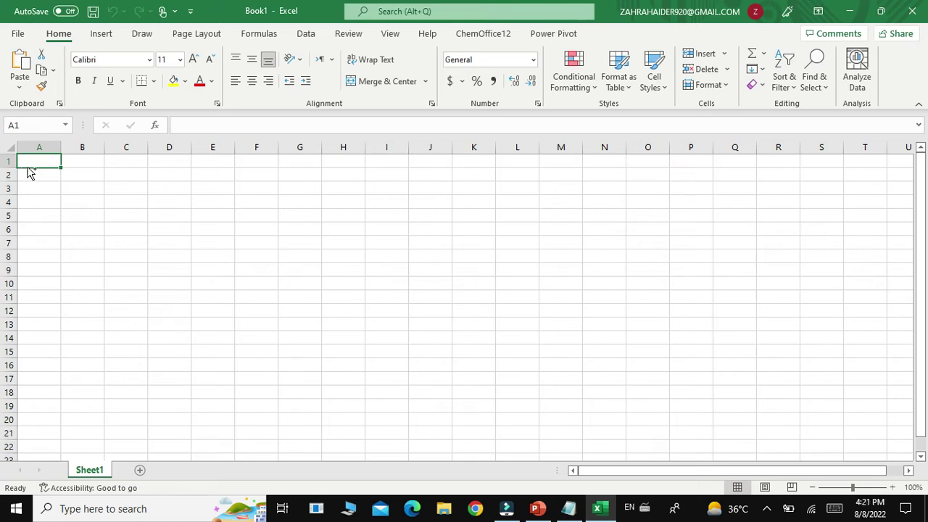
key("ctrl+v")
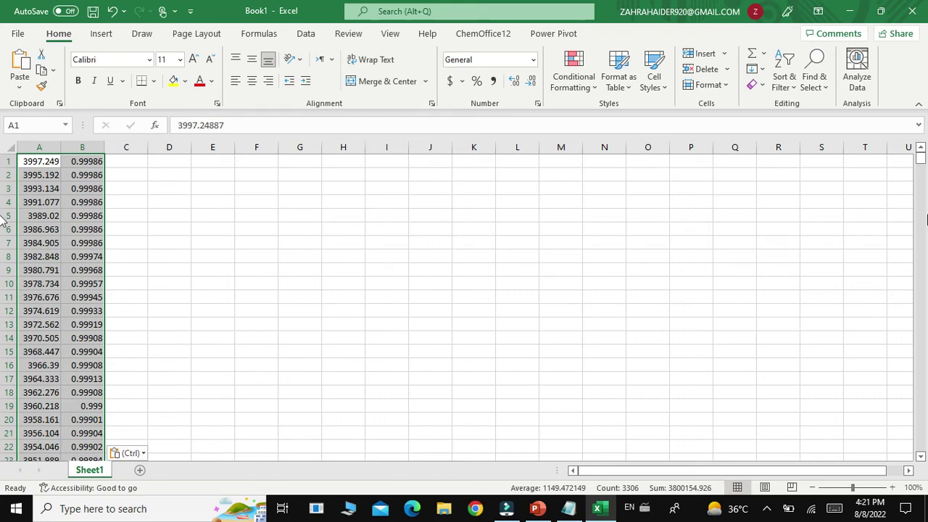
mouse_move(924, 161)
left_mouse_down()
mouse_move(921, 231)
mouse_move(923, 158)
left_mouse_up()
left_click(69, 200)
left_click(30, 175)
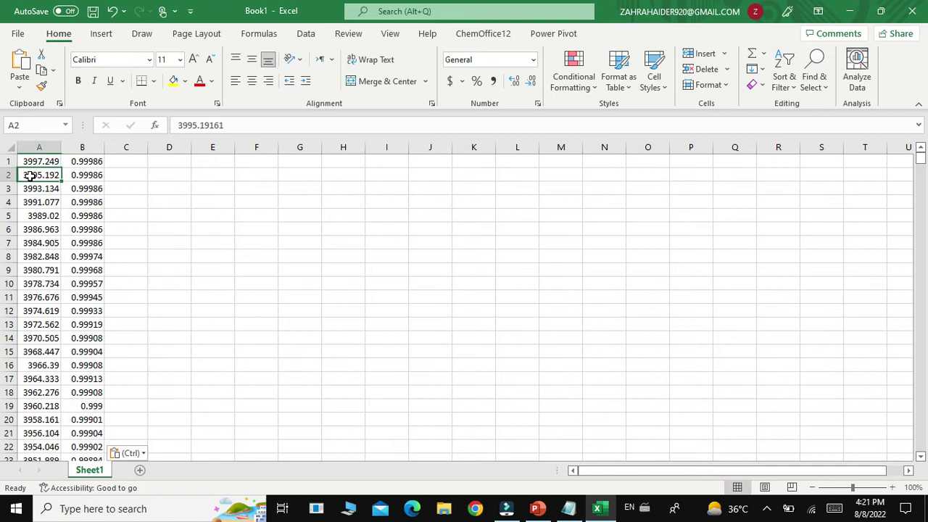
key("ctrl+a")
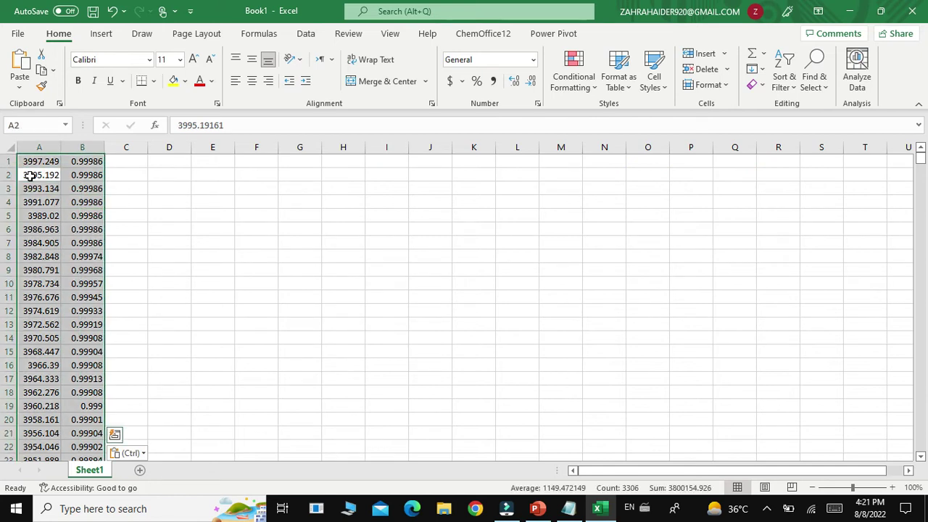
Insert a Scatter with Smooth Lines chart of the selected spectrum data
left_click(103, 35)
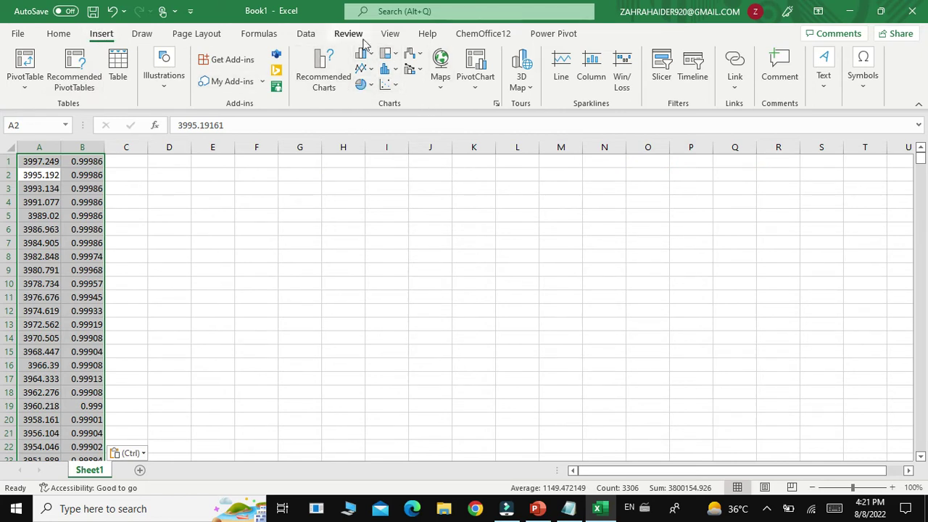
left_click(393, 87)
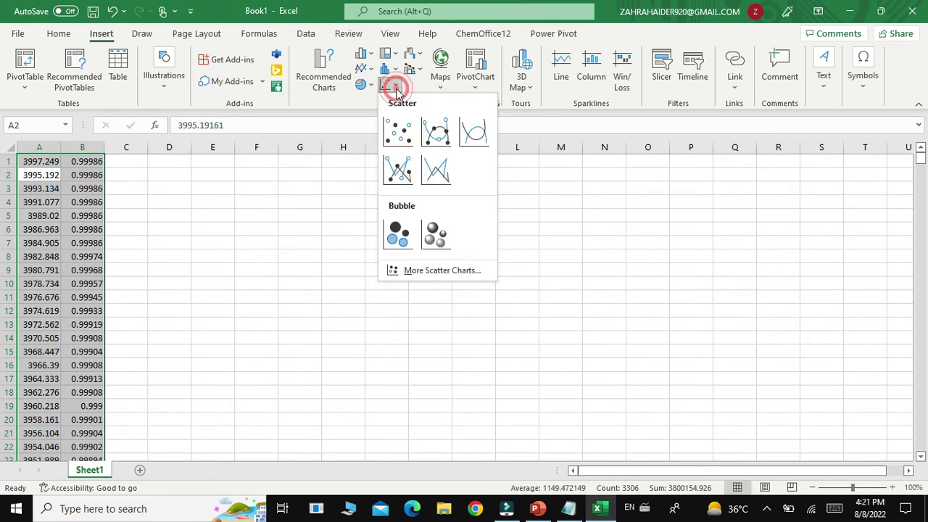
left_click(476, 131)
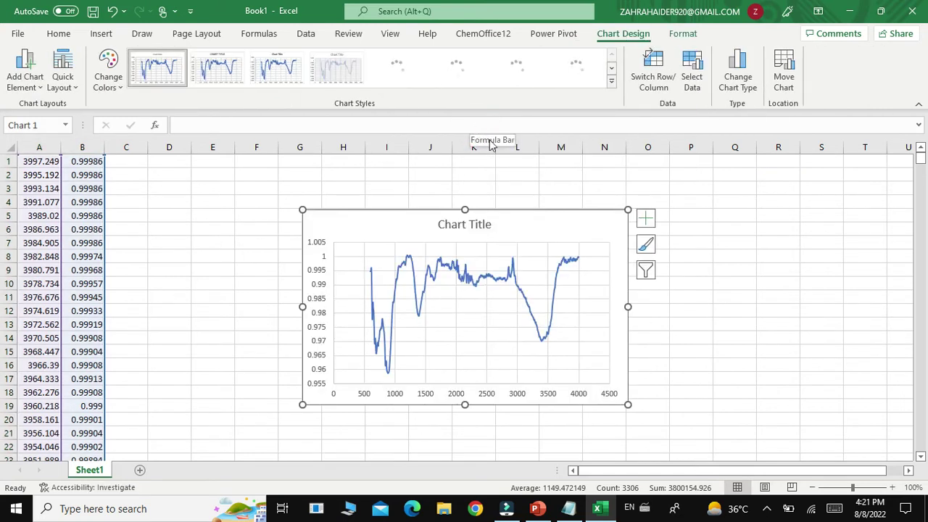
Stretch the chart wider toward column P and delete its 'Chart Title' placeholder
left_click_drag(629, 405, 692, 434)
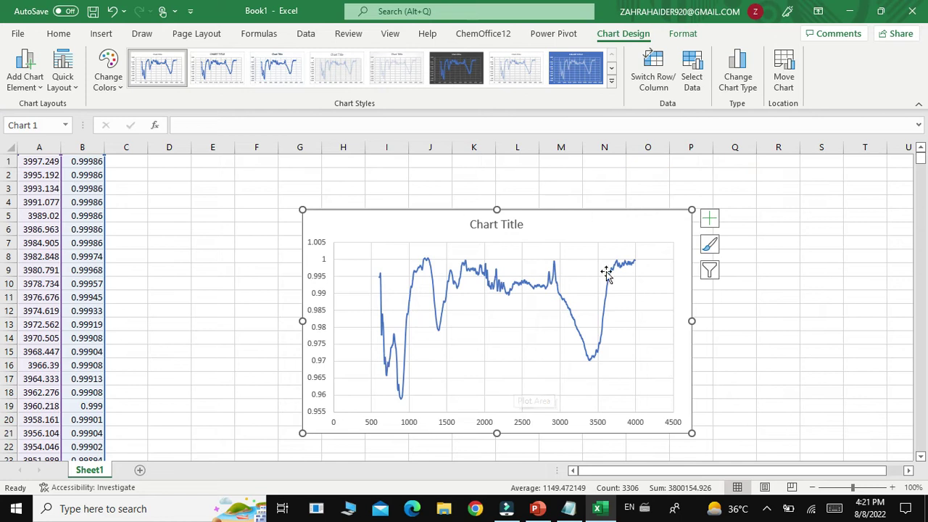
left_click(483, 226)
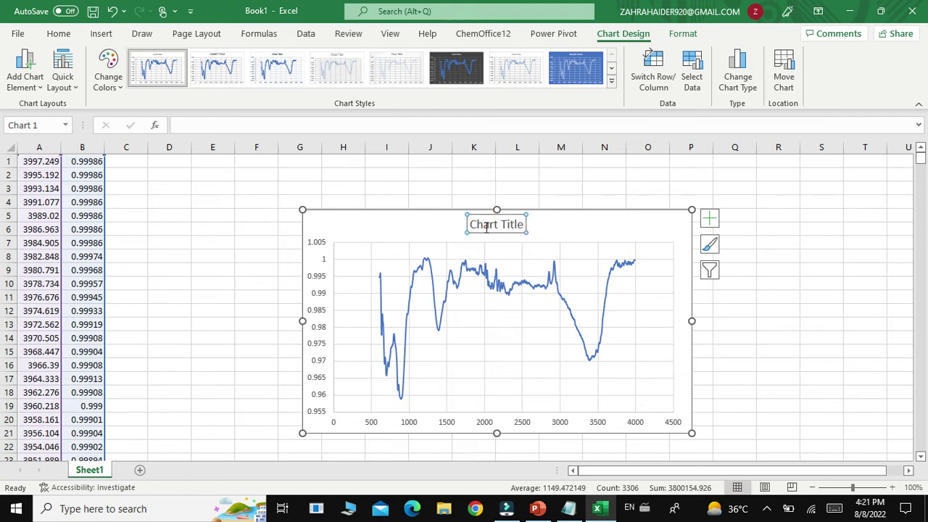
key("Delete")
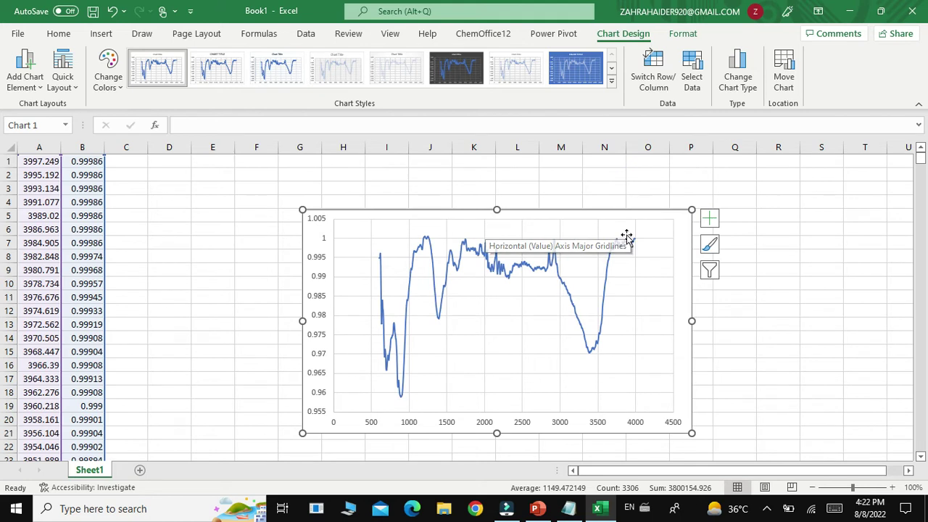
left_click(711, 219)
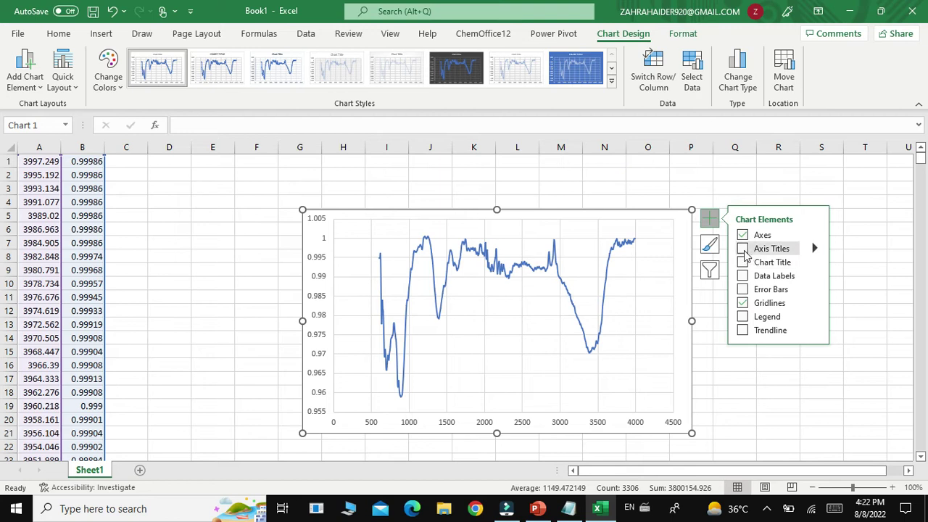
Add titles to both chart axes and remove the gridlines
left_click(743, 249)
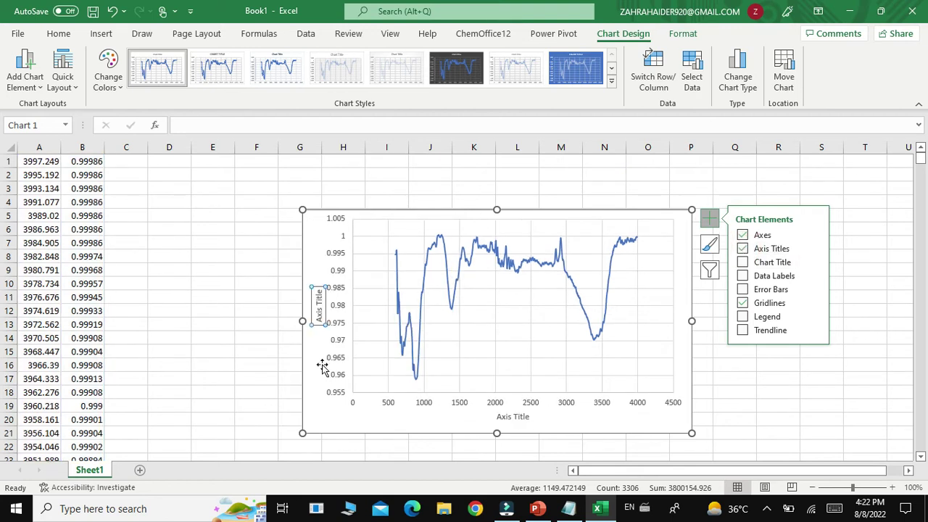
left_click(498, 366)
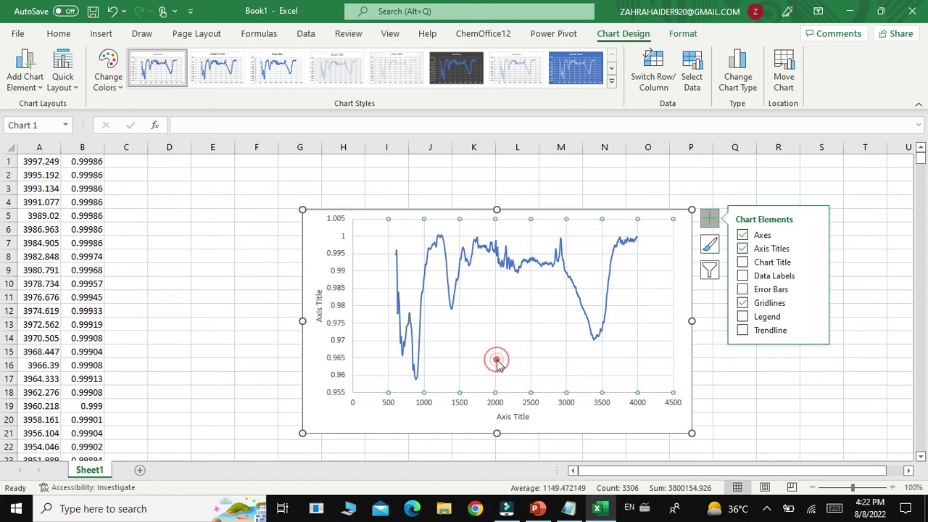
left_click(743, 304)
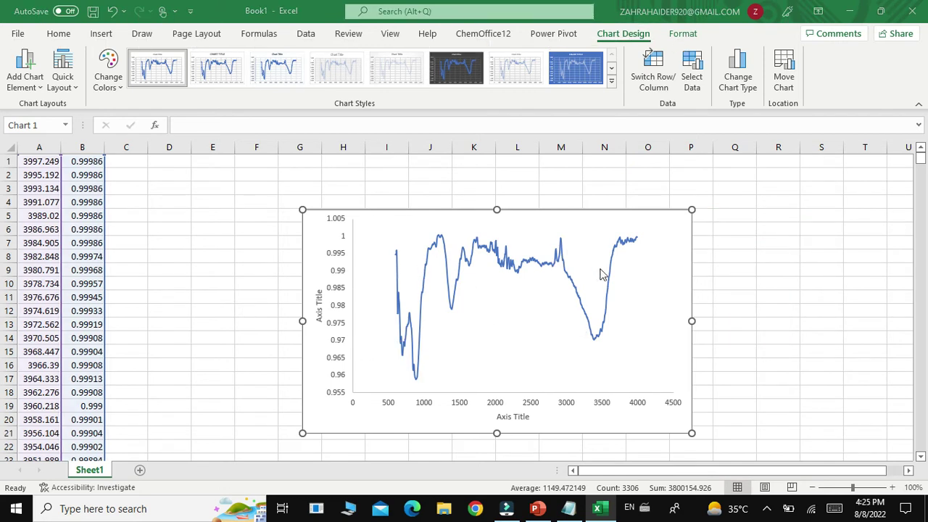
left_click(455, 254)
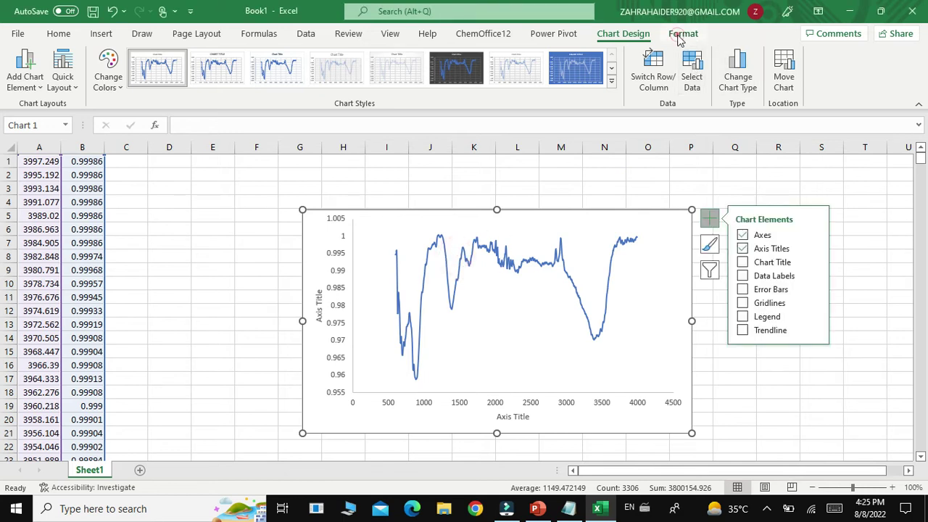
Set the spectrum line's Shape Outline colour to Automatic so it turns black
left_click(681, 36)
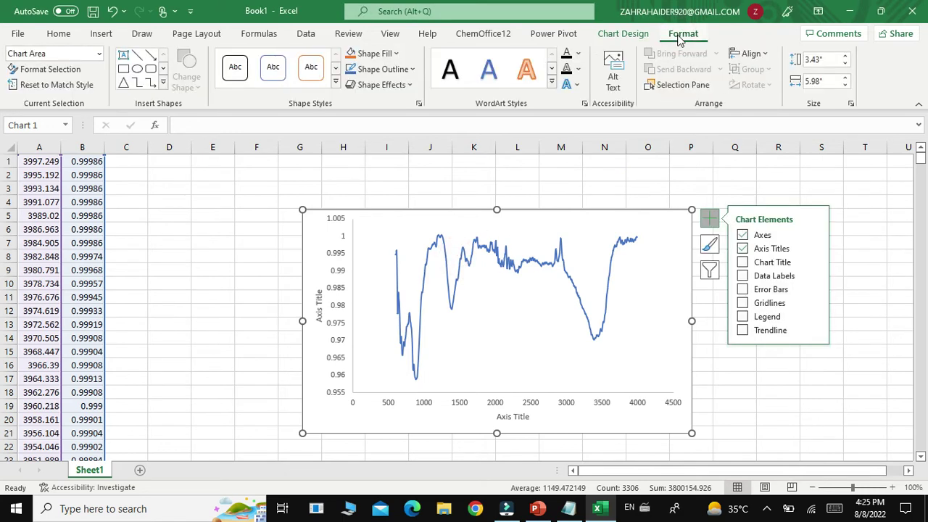
left_click(379, 71)
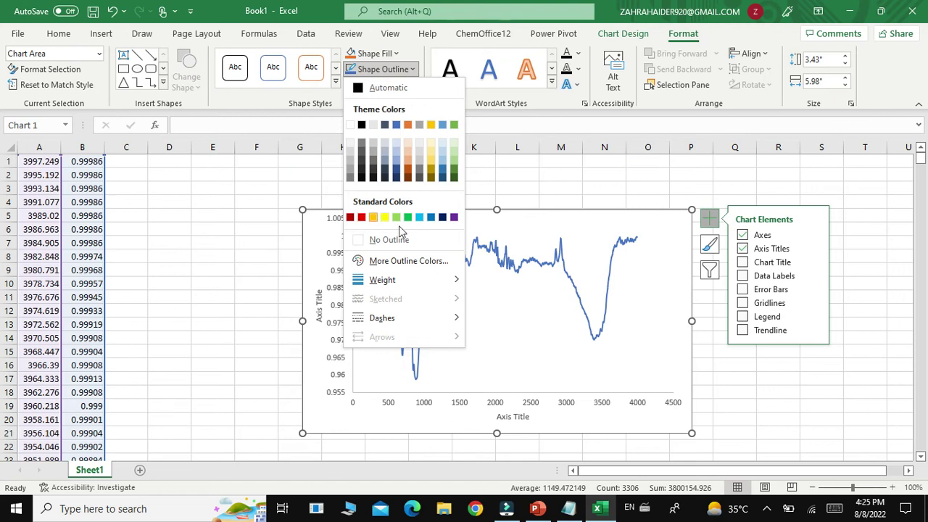
left_click(305, 412)
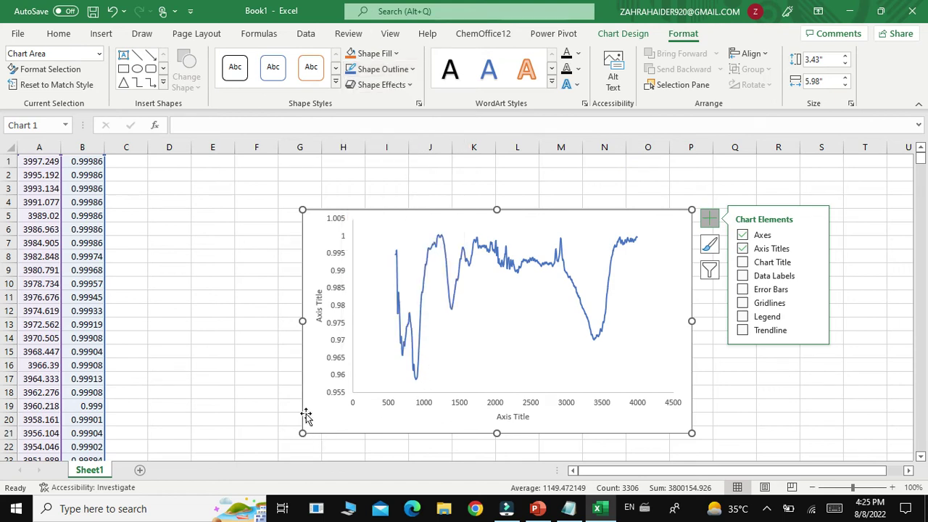
left_click(416, 373)
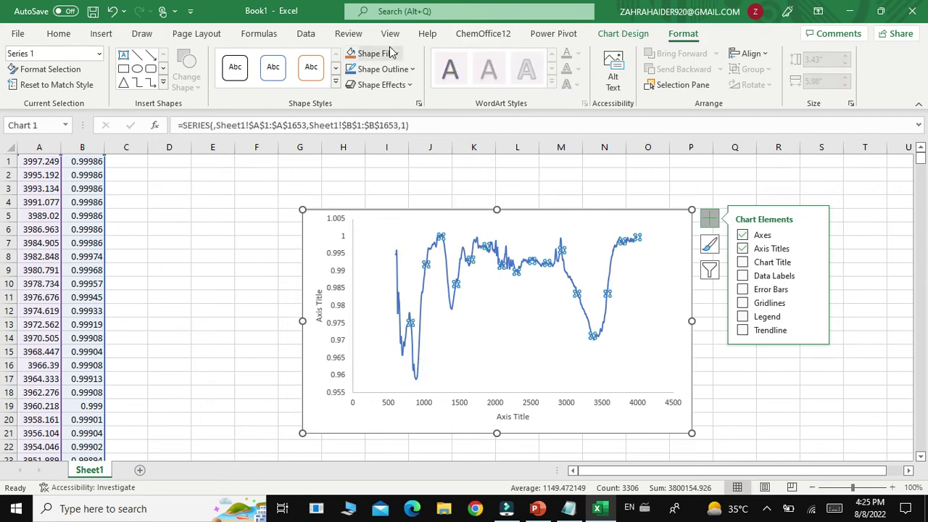
left_click(382, 69)
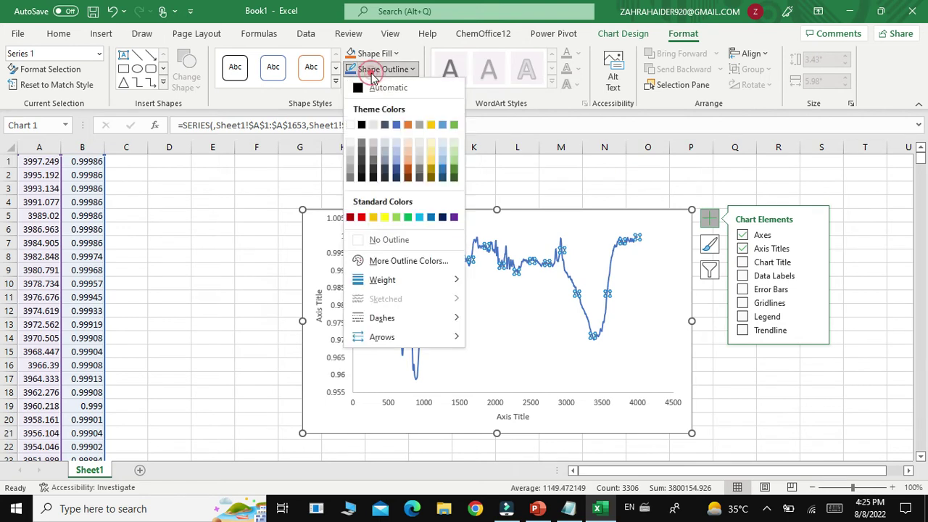
left_click(361, 218)
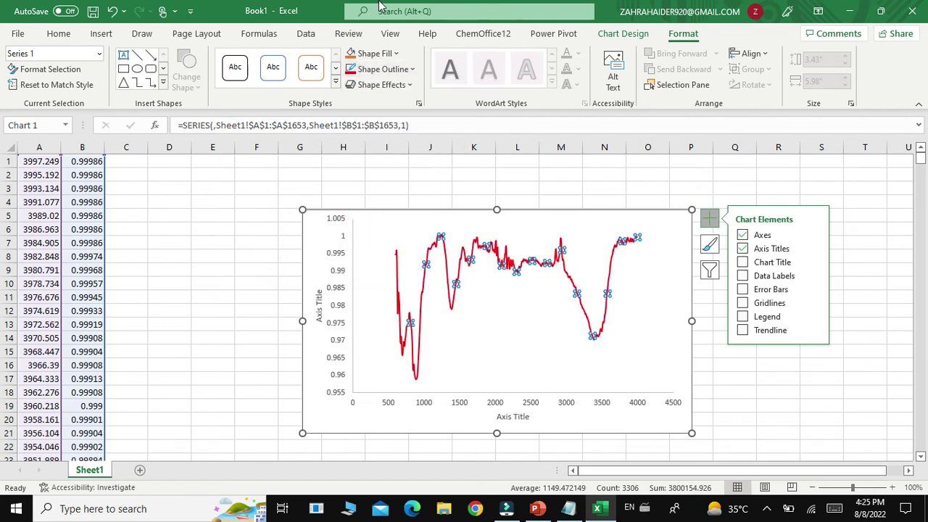
left_click(382, 69)
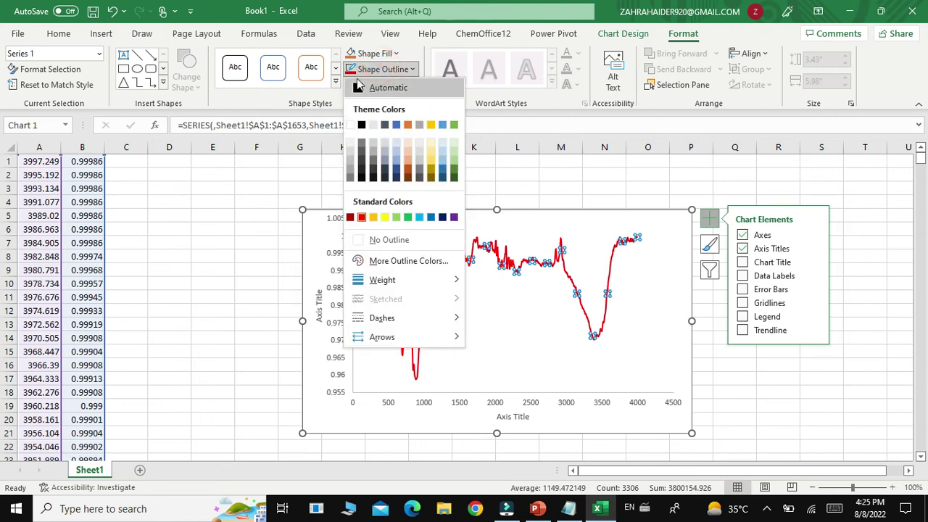
left_click(358, 88)
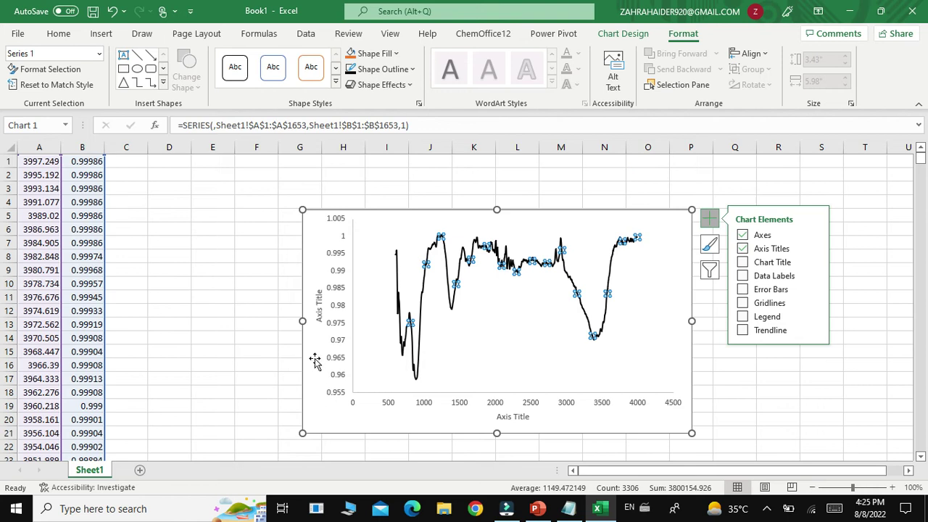
left_click(413, 427)
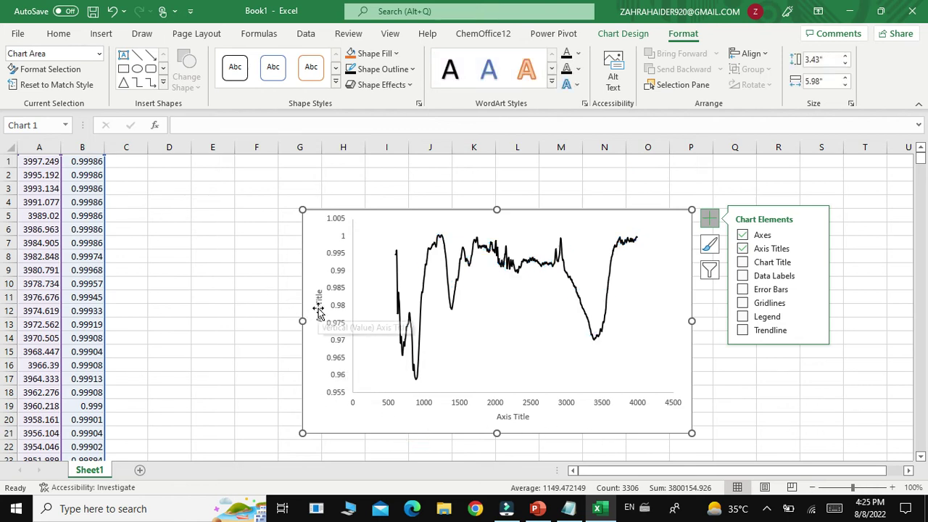
Title the horizontal axis 'wavenumer' and move the chart up and left
left_click(504, 421)
left_click_drag(530, 417, 492, 419)
type("w")
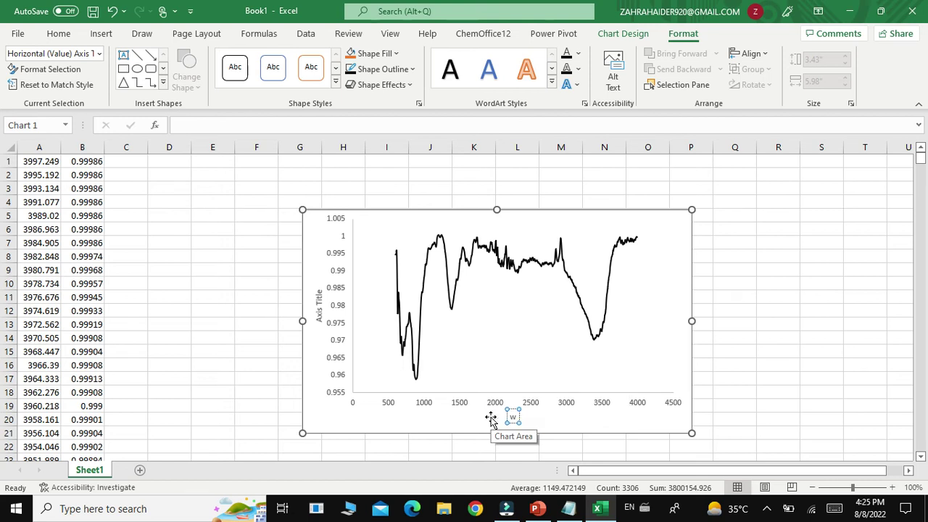
type("ave")
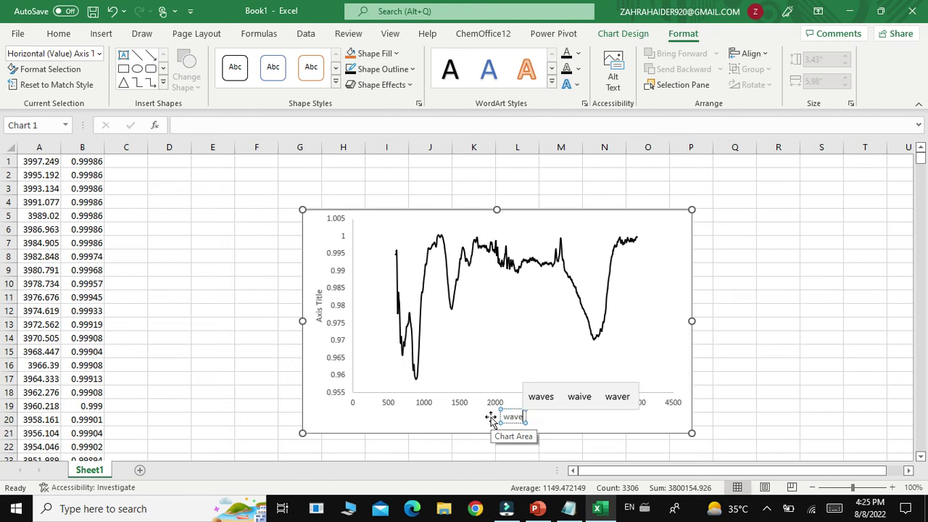
type("numer")
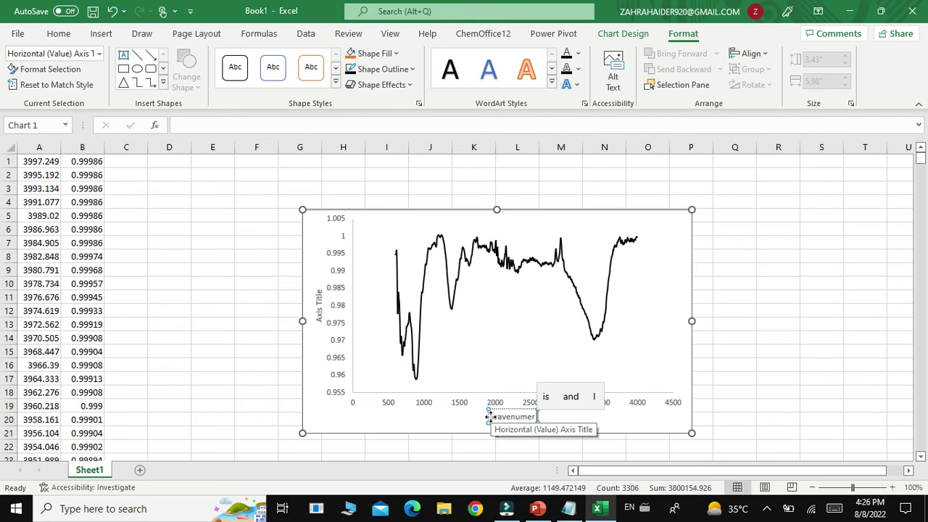
left_click_drag(394, 423, 385, 375)
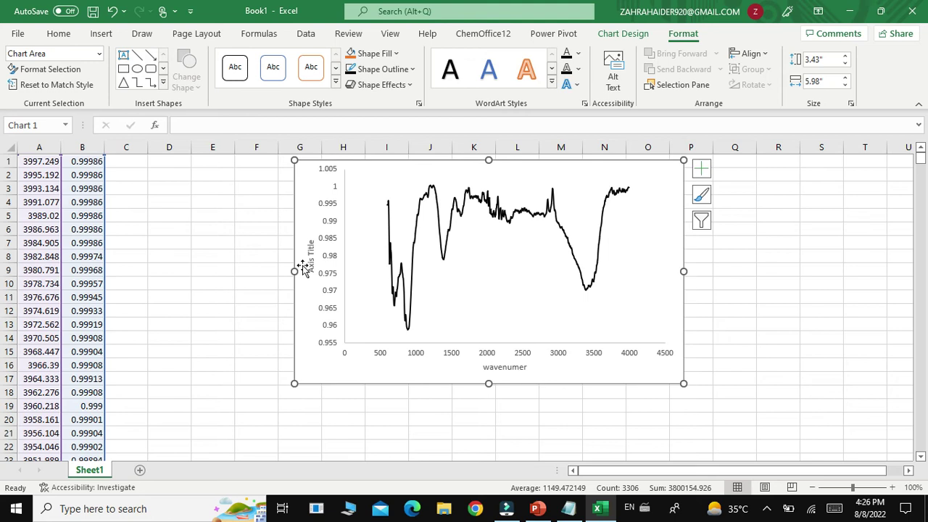
Replace the vertical axis title with '% transmittance'
left_click(309, 266)
triple_click(310, 266)
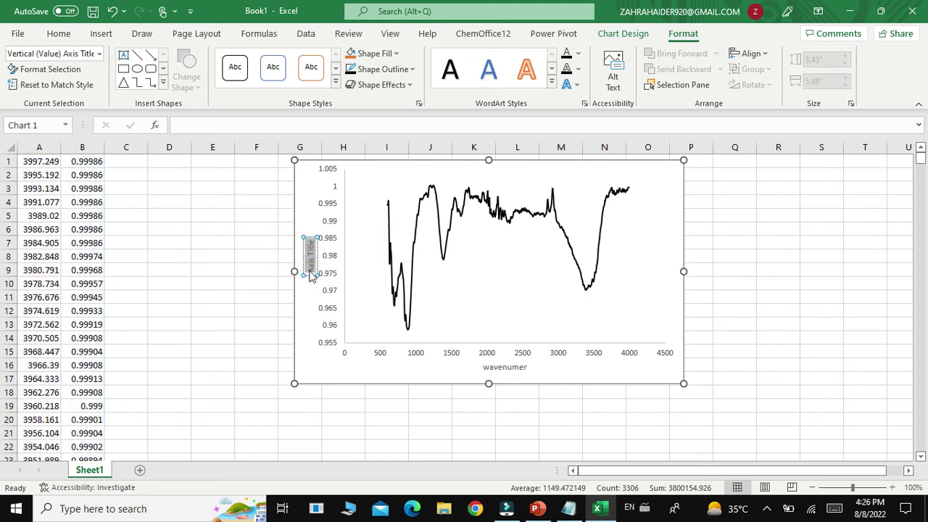
key("Delete")
type("% tra")
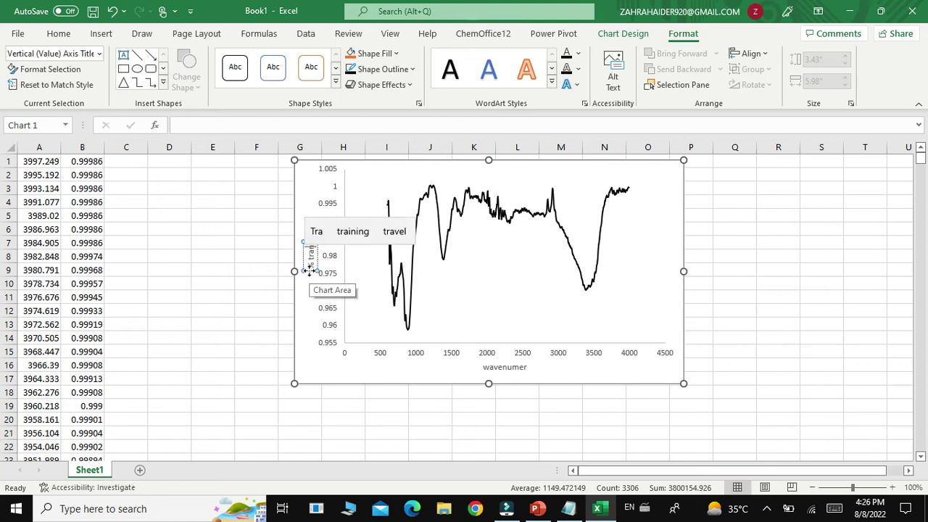
type("nsmittance")
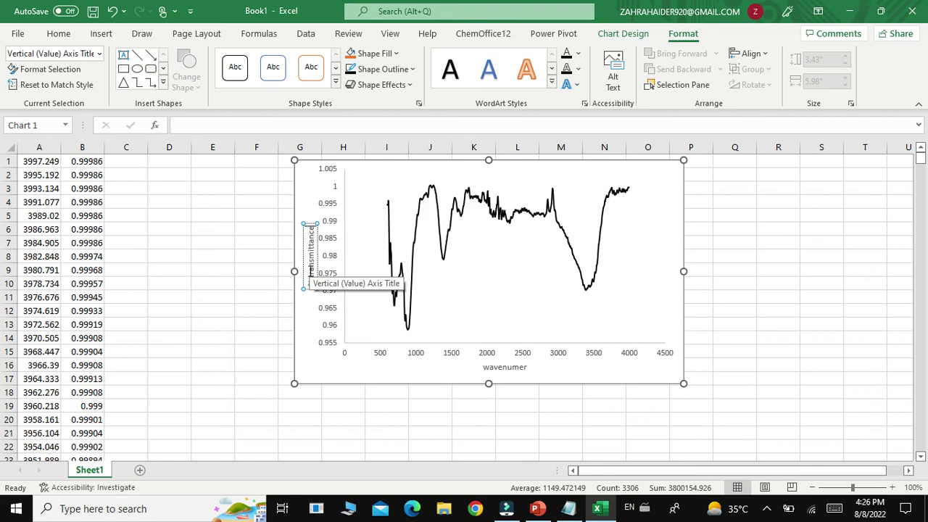
left_click(525, 370)
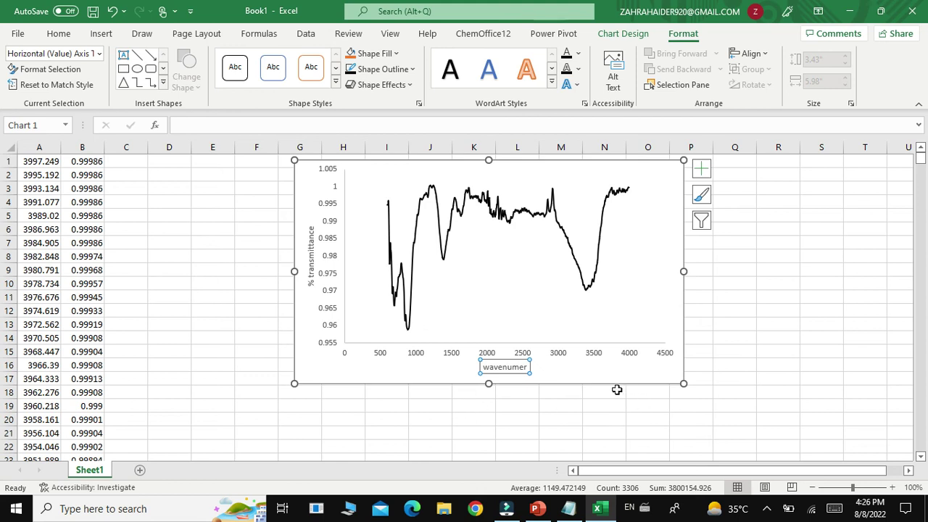
Move the chart down and right, then check the 'wavenumer' horizontal title
left_click_drag(613, 385, 632, 414)
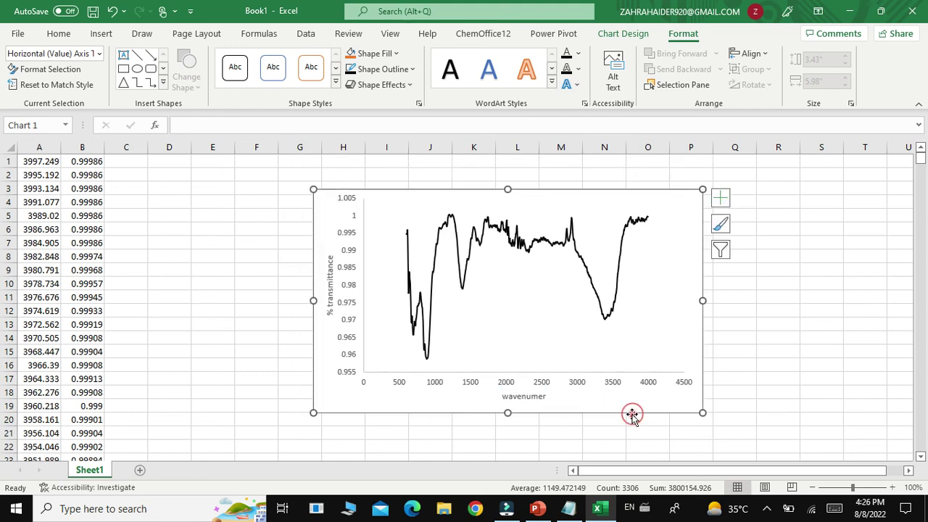
left_click(538, 398)
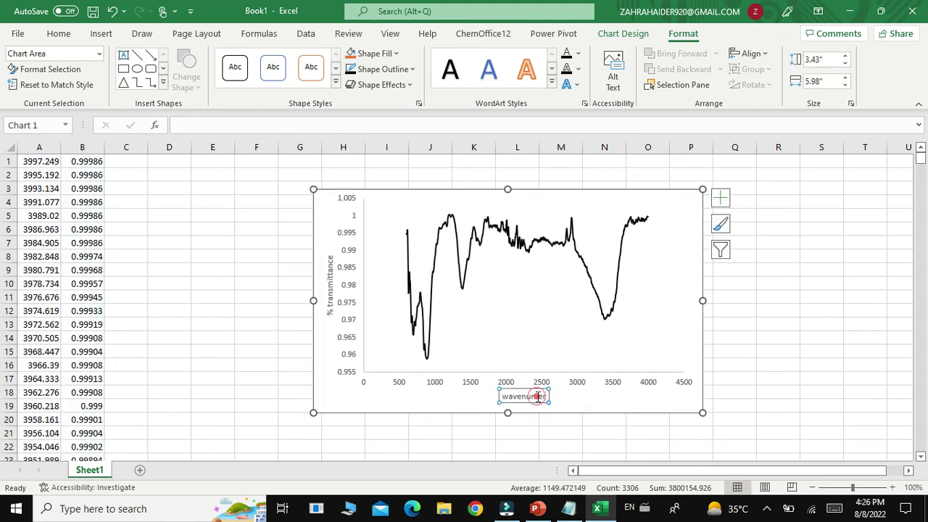
left_click(544, 396)
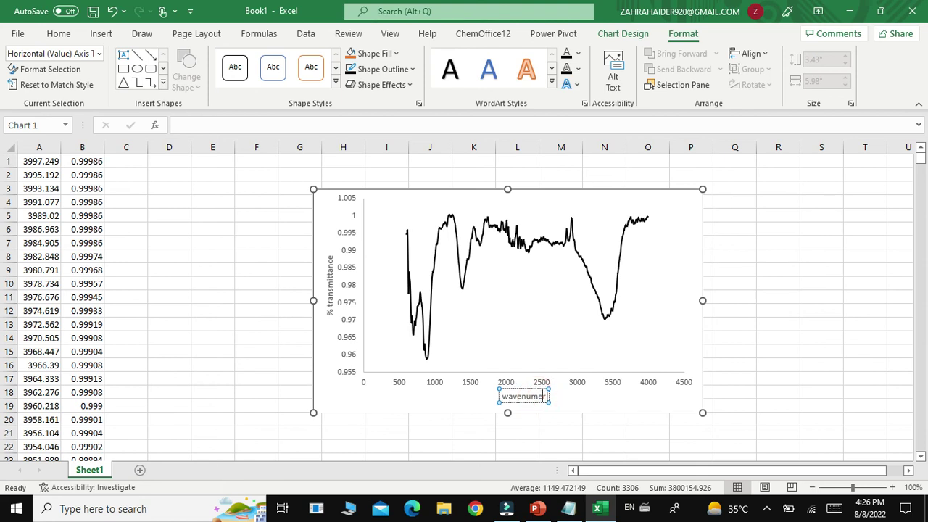
double_click(544, 397)
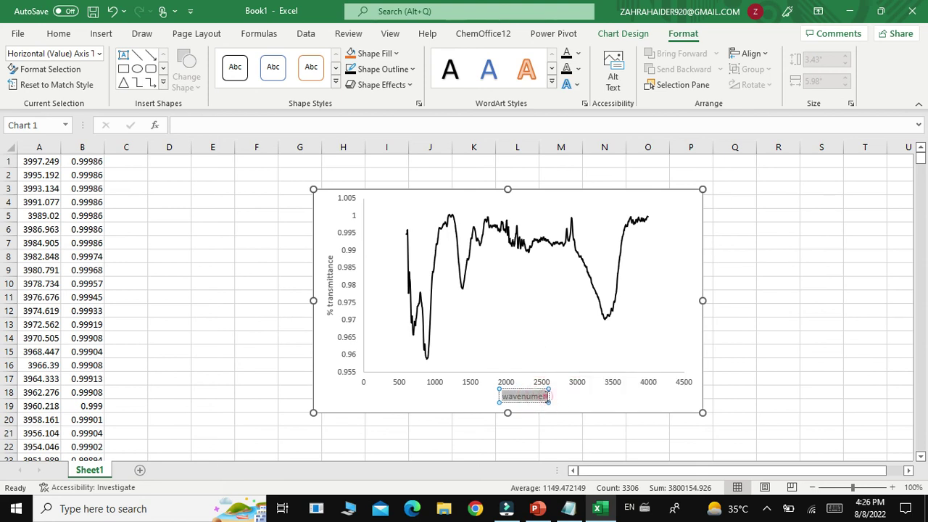
left_click(578, 429)
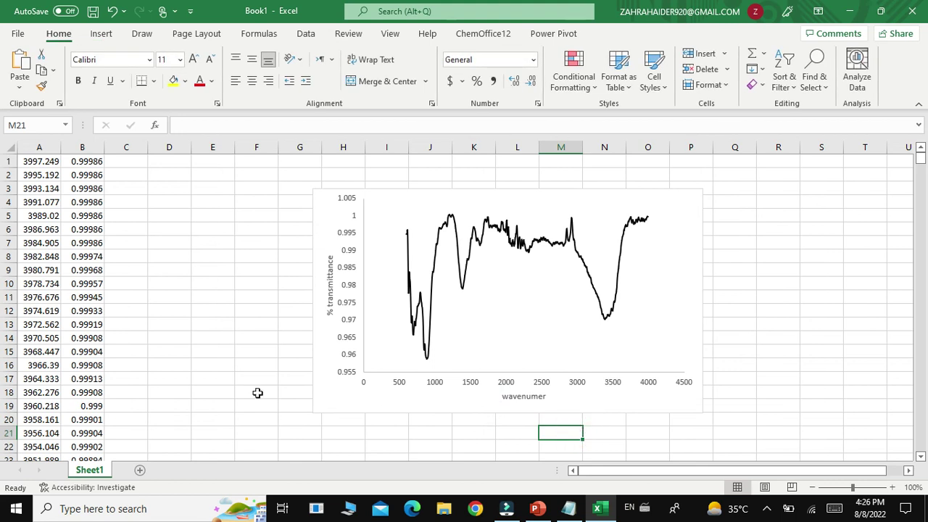